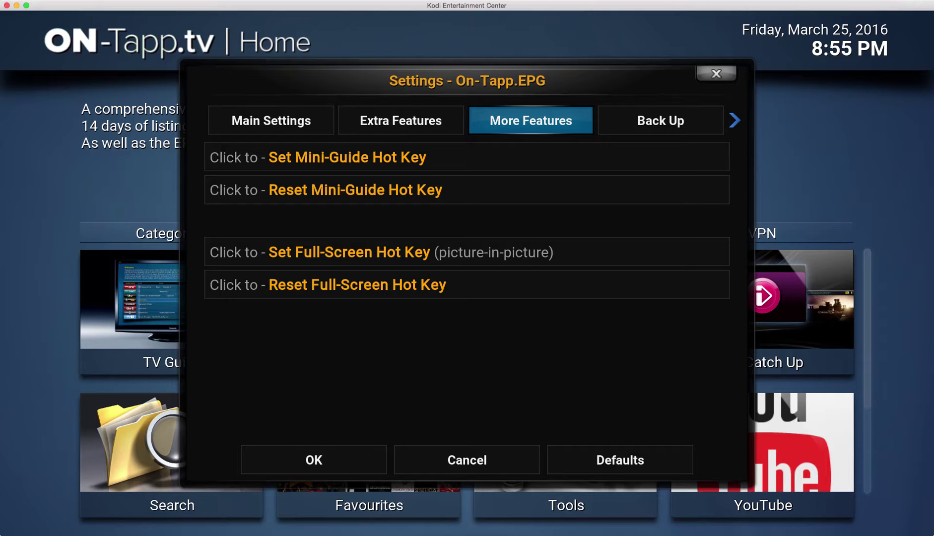
Reset the existing Mini-Guide hot key and acknowledge the confirmation message.
click(467, 156)
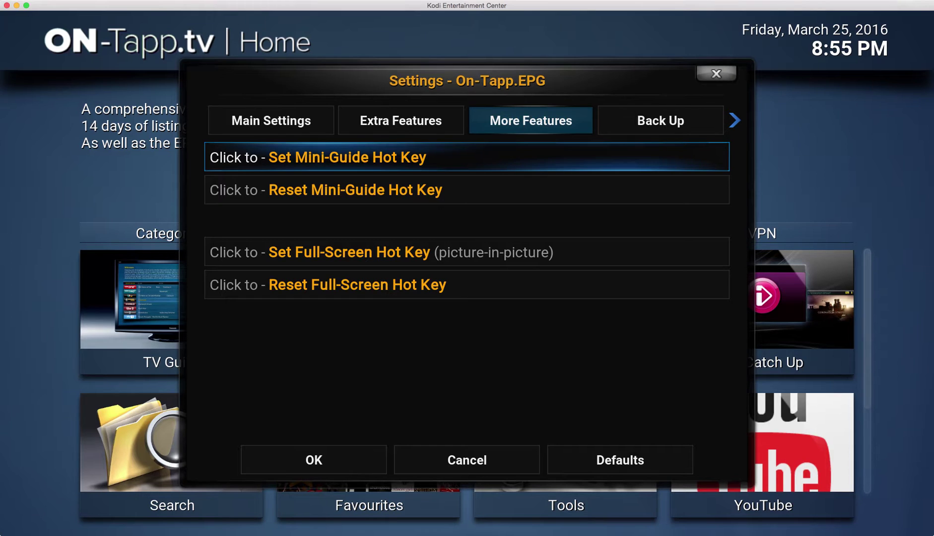
click(466, 190)
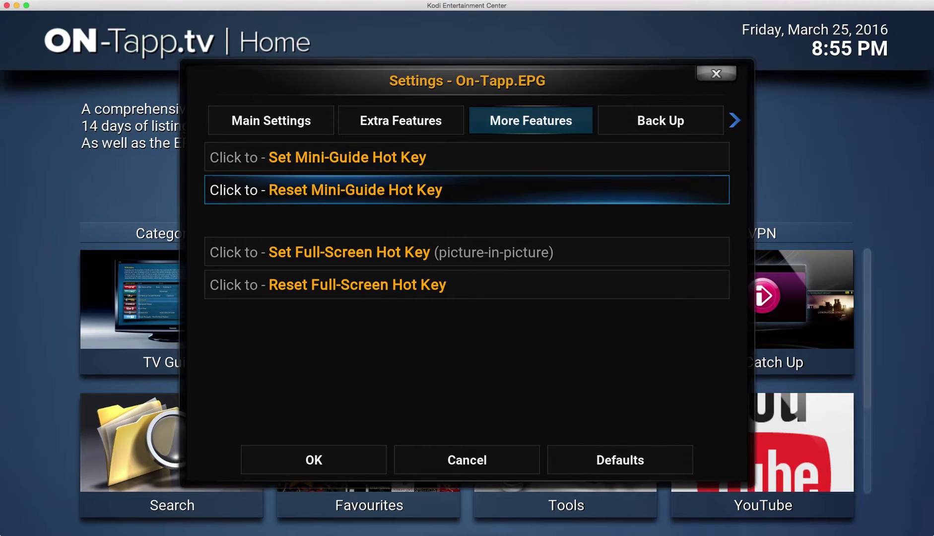
click(467, 157)
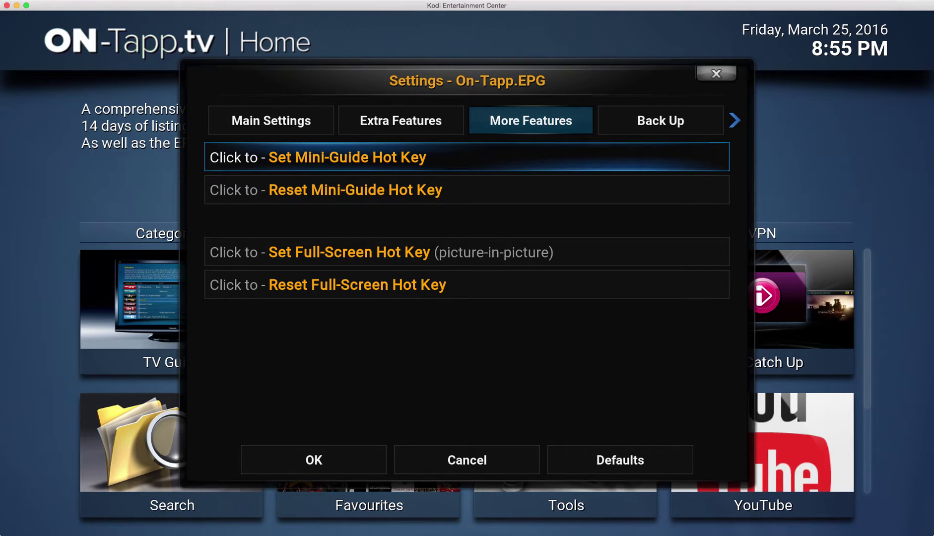
click(467, 190)
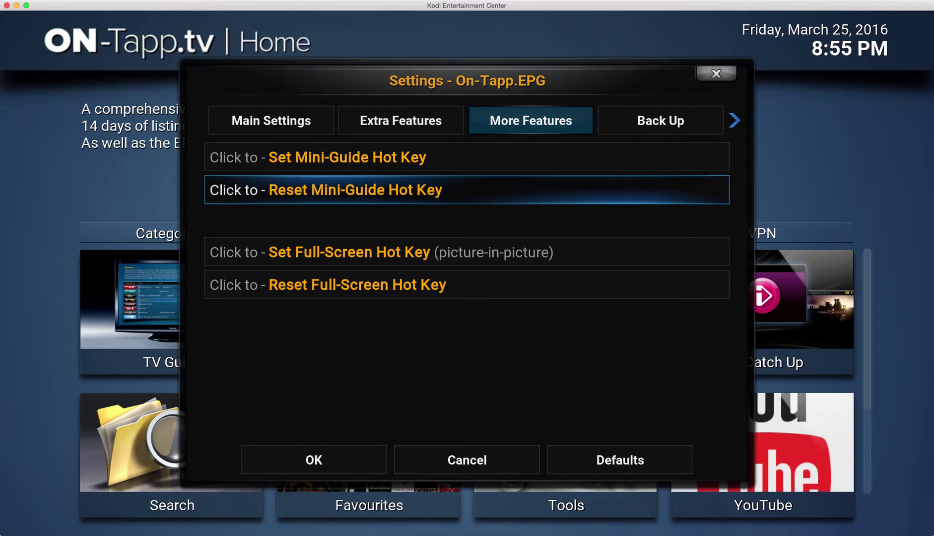
key(Return)
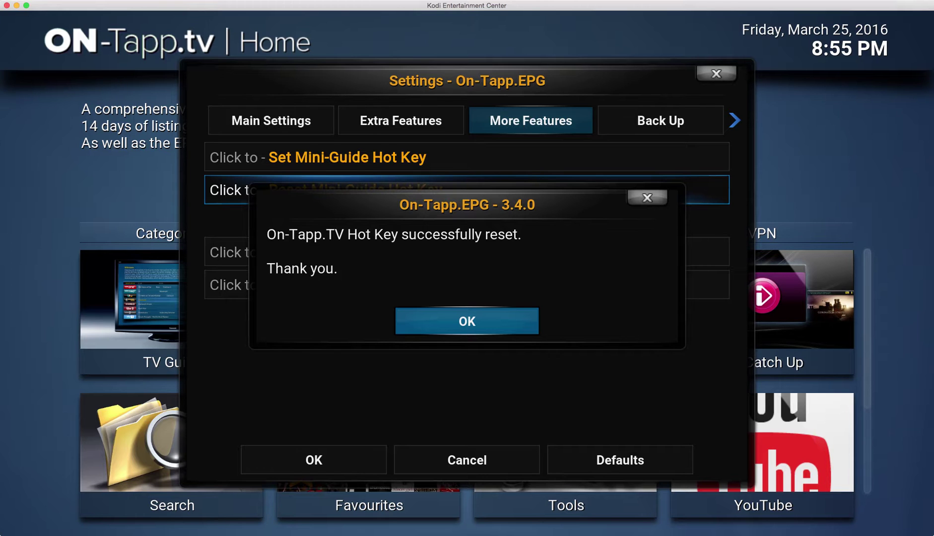
key(Return)
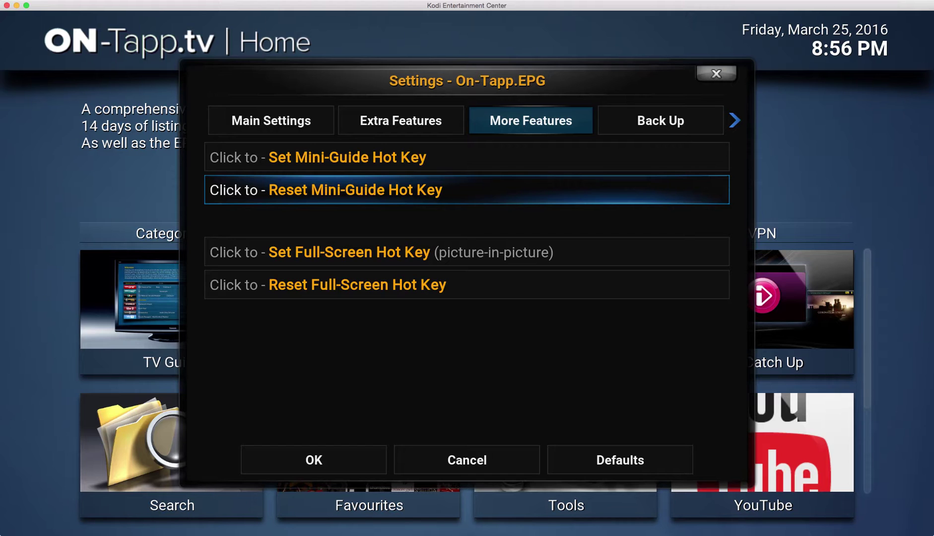
click(347, 157)
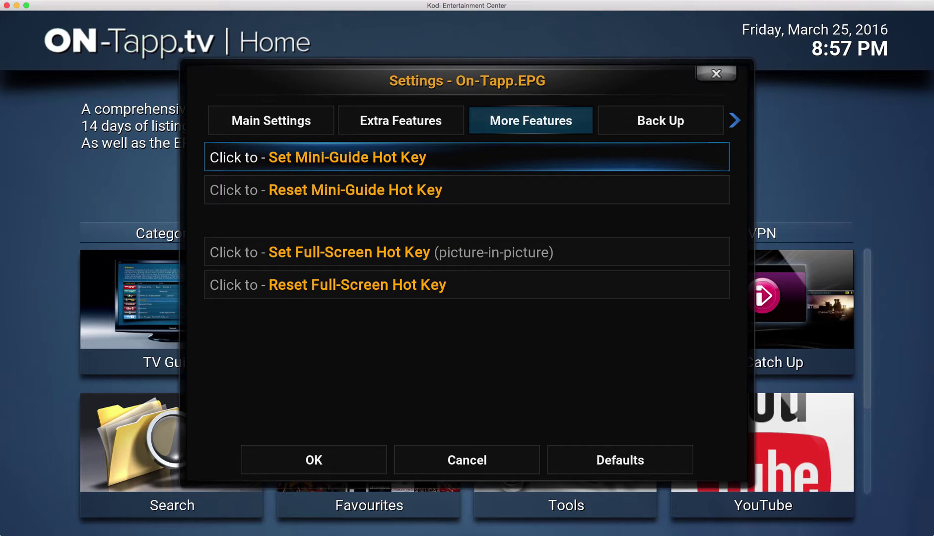
Assign the M key as the Mini-Guide hot key and acknowledge the success message.
key(Return)
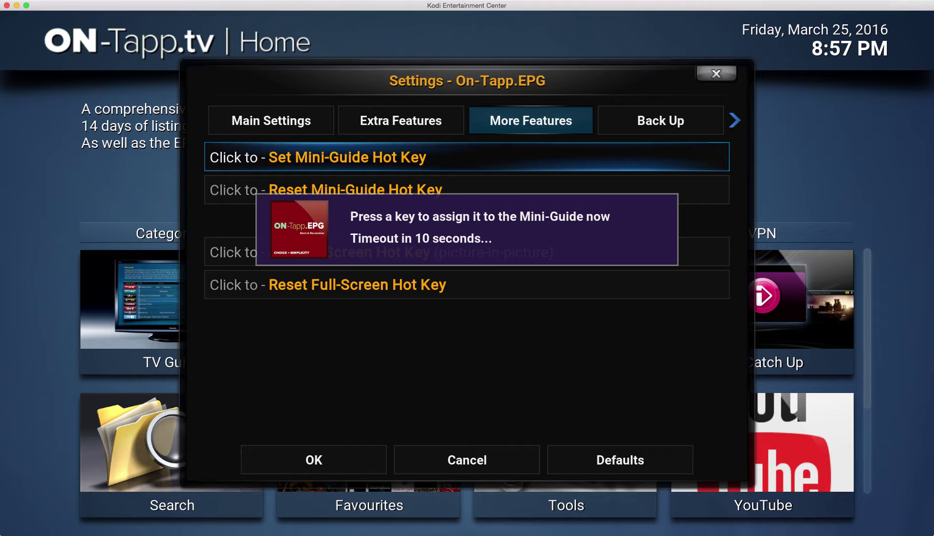
key(m)
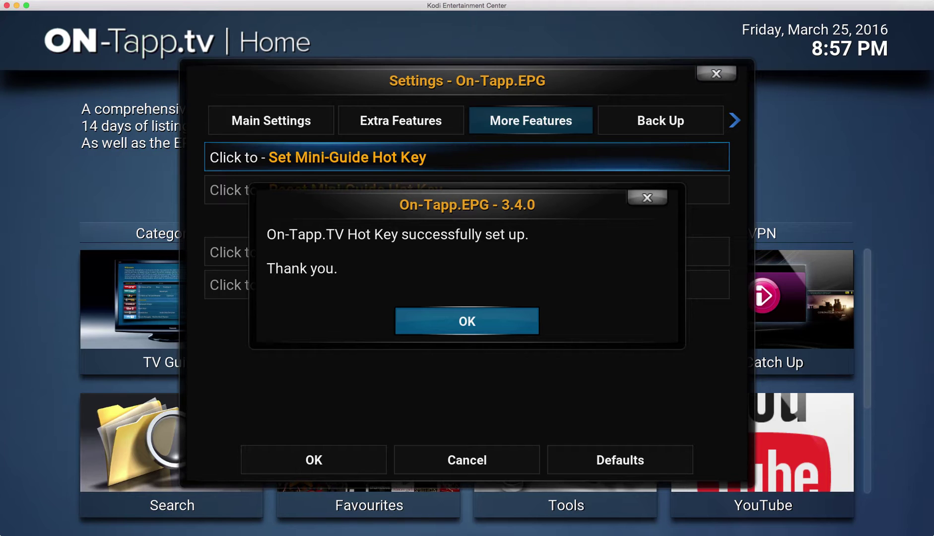
key(Return)
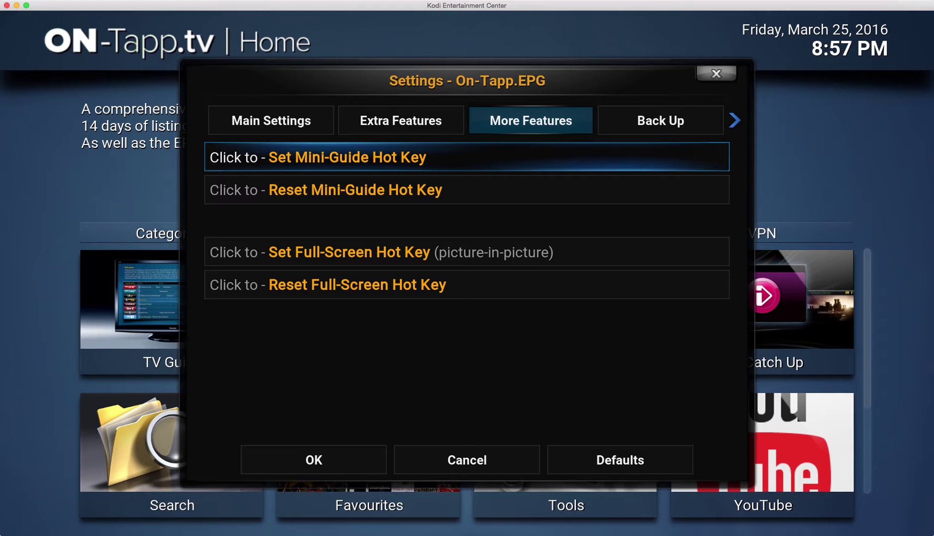
key(Down)
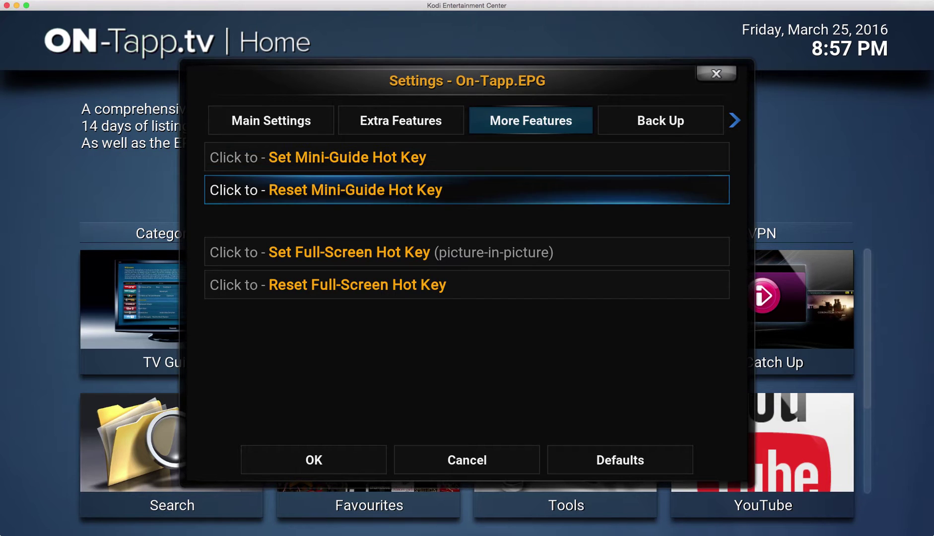
key(Down)
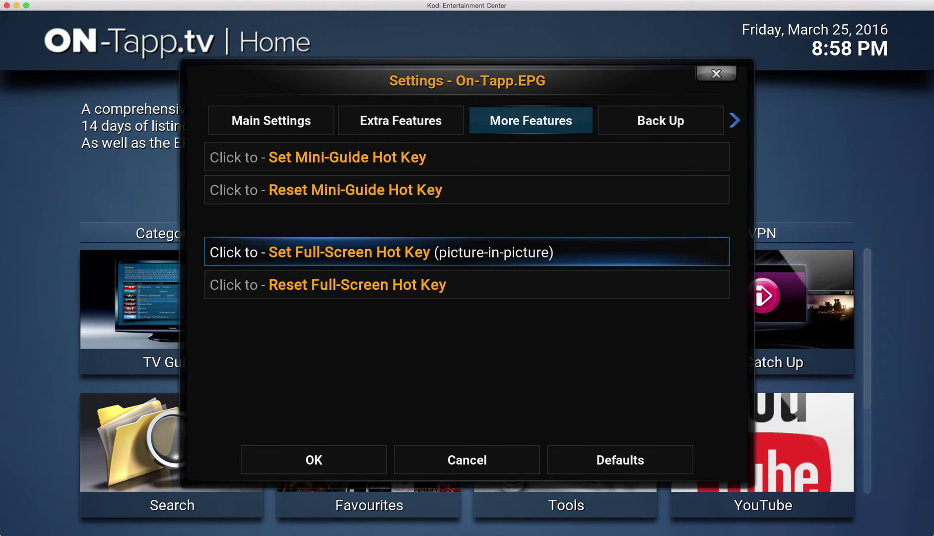
Assign the F key as the Full-Screen hot key, then save and close the settings.
key(Return)
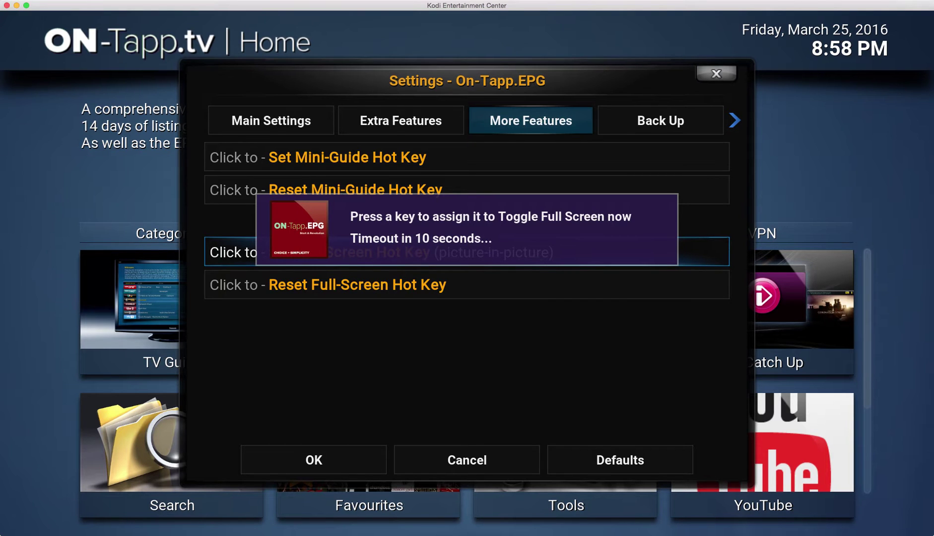
key(f)
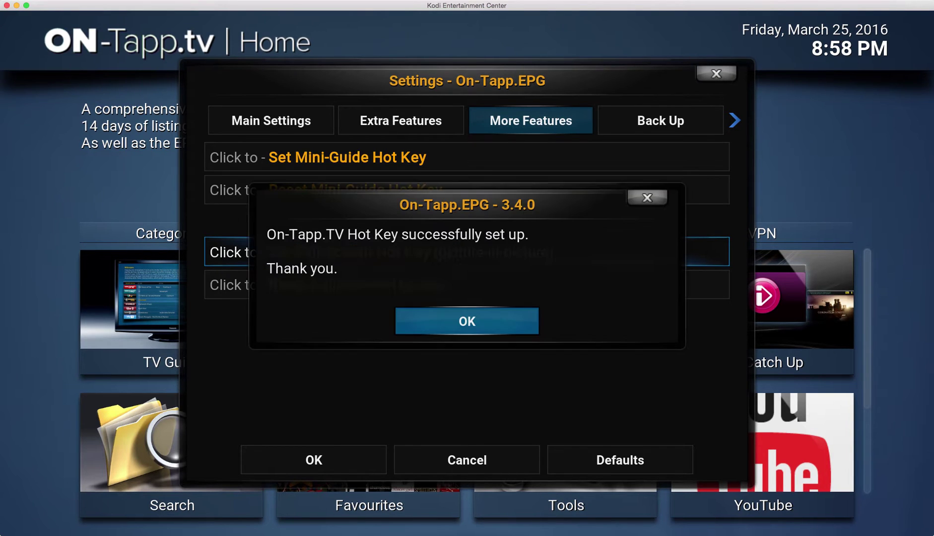
key(Return)
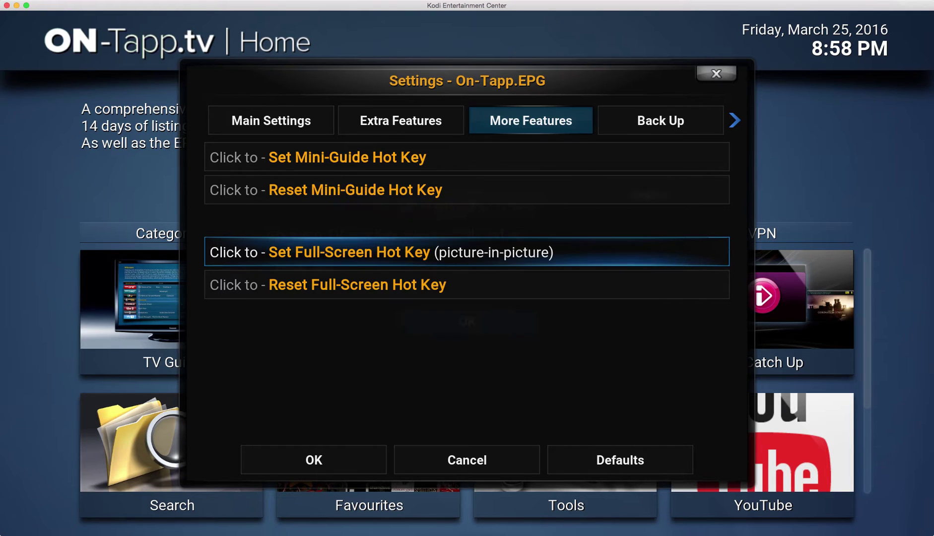
key(Down)
key(Down)
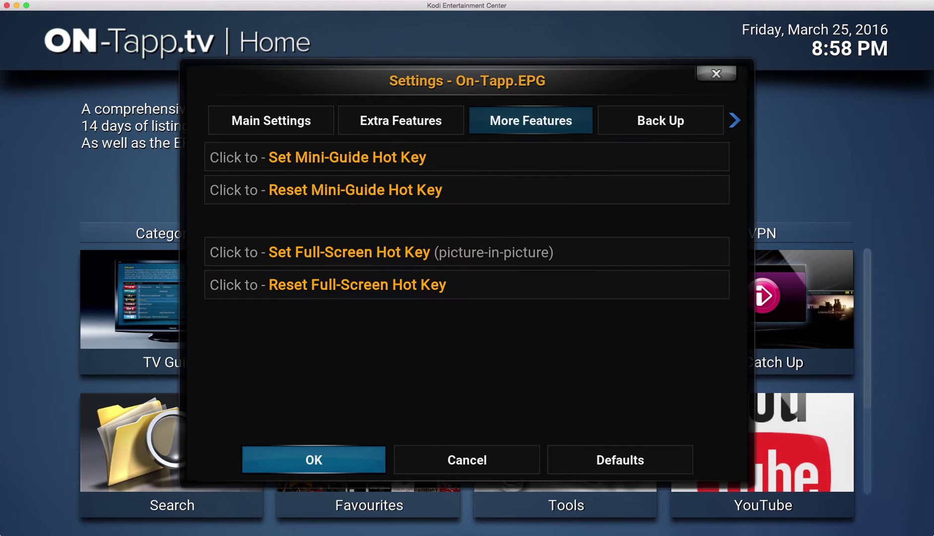
key(Return)
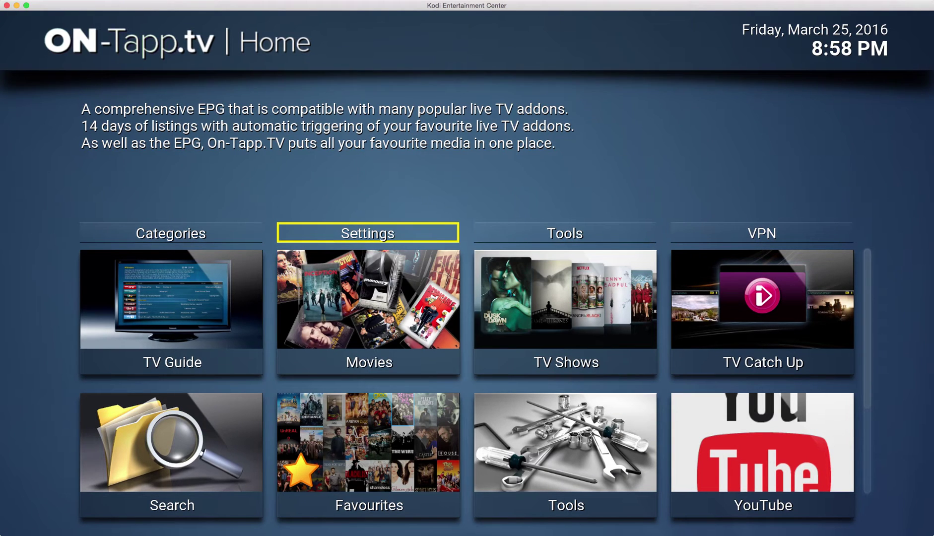
Exit to Kodi's home menu and press G to show the Mini-Guide on 3 ITV1.
key(Down)
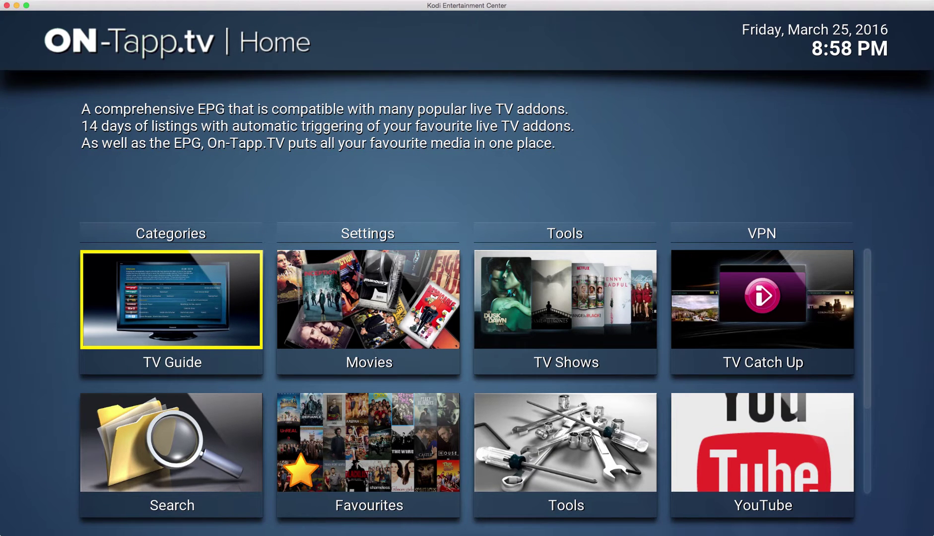
key(Escape)
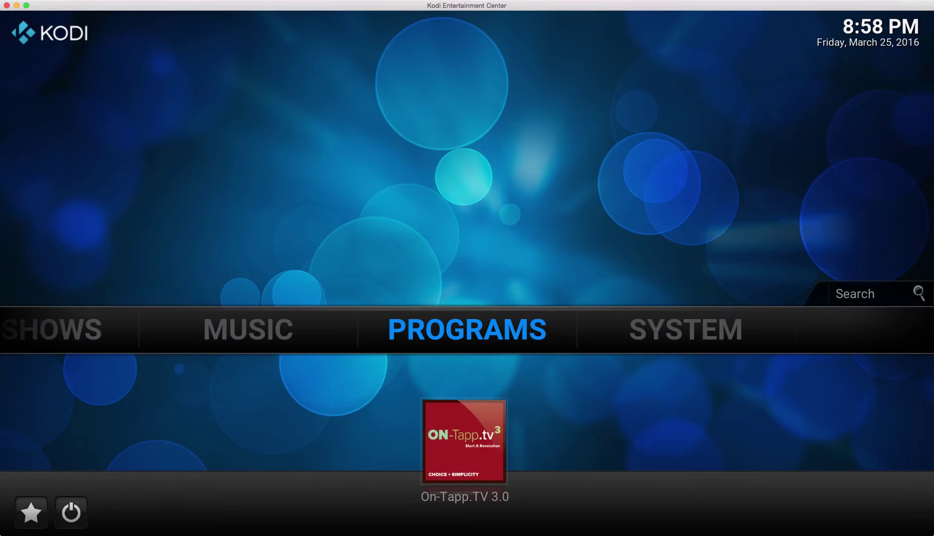
key(Left)
key(Left)
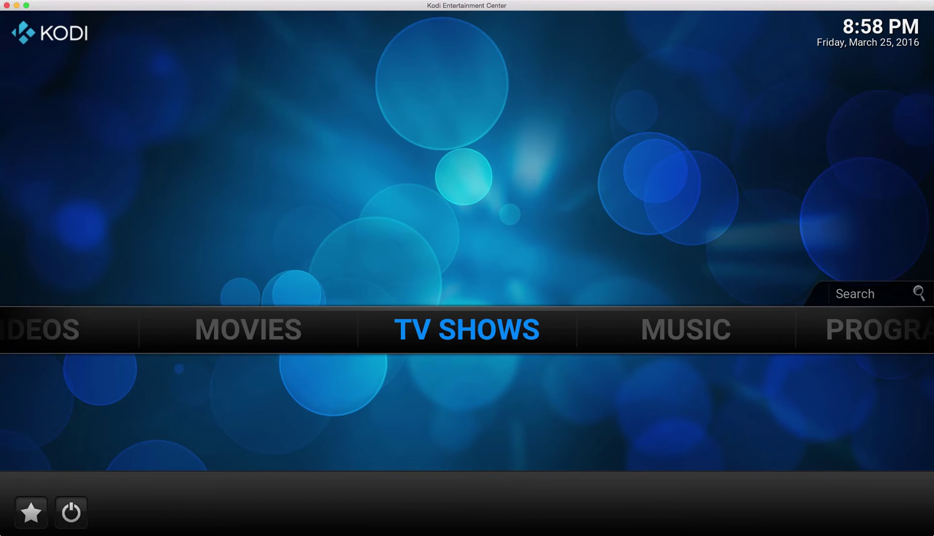
key(Right)
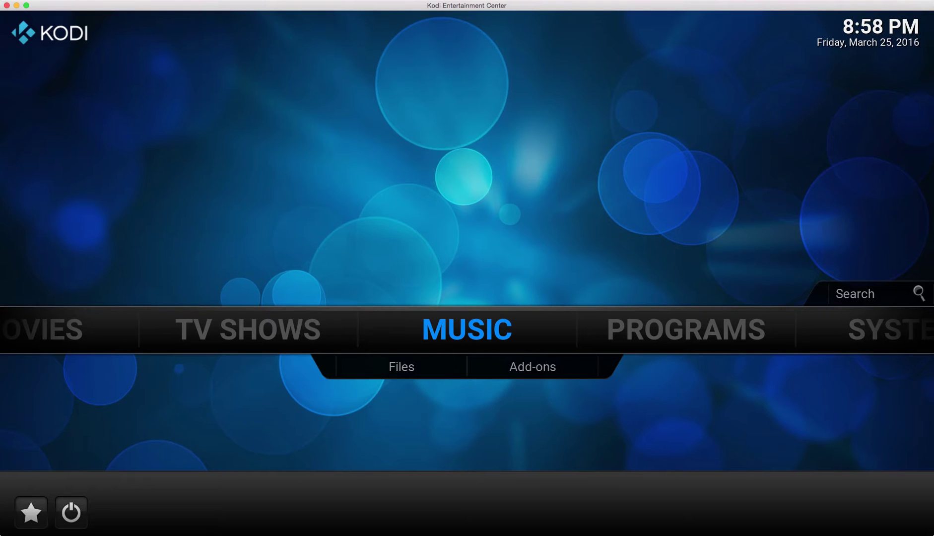
key(g)
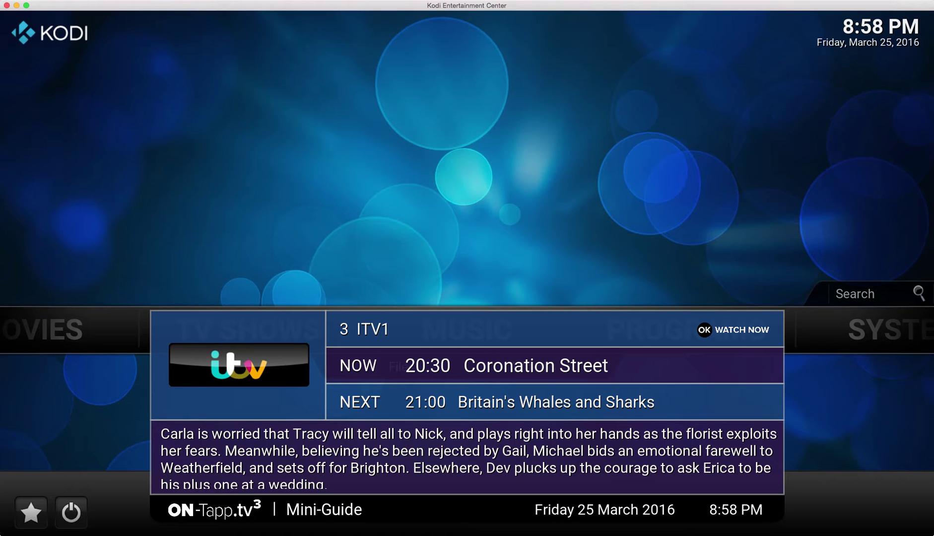
Step through the Mini-Guide channels one at a time from BBC One to Dave ja vu.
key(Up)
key(Up)
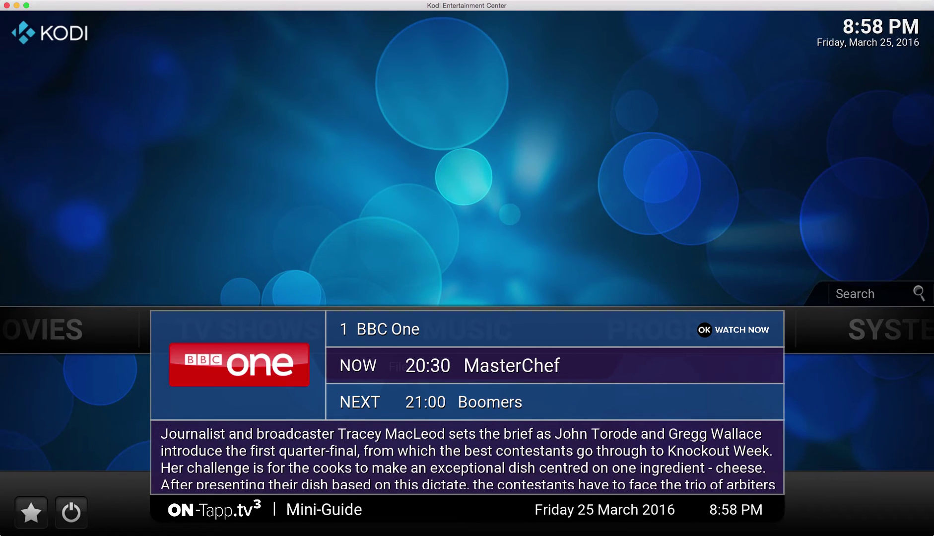
key(Up)
key(Up)
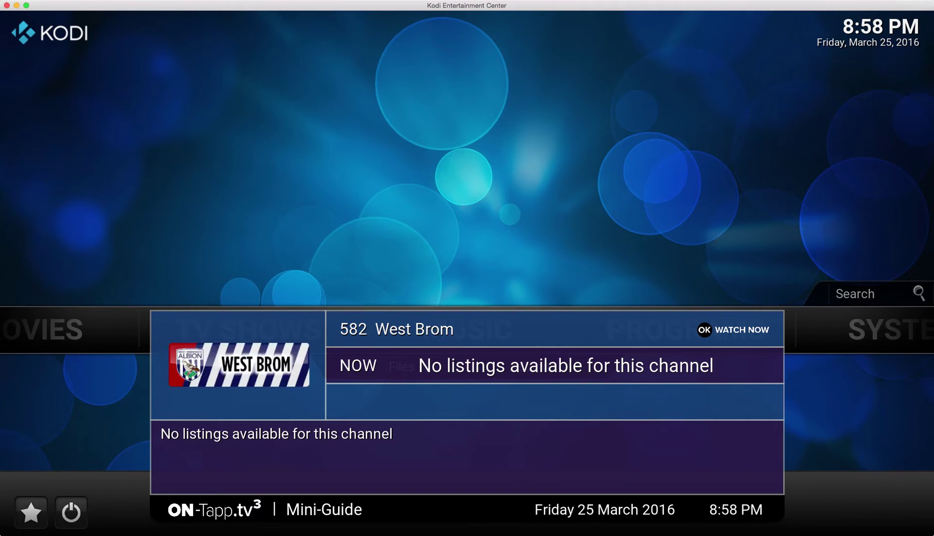
key(Down)
key(Down)
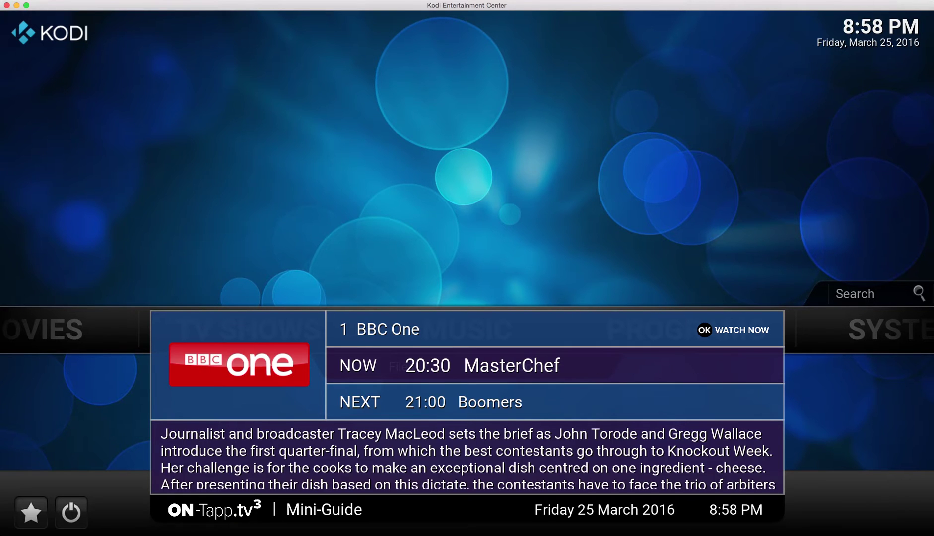
key(Down)
key(Down)
key(Down)
key(Down)
key(Down)
key(Down)
key(Down)
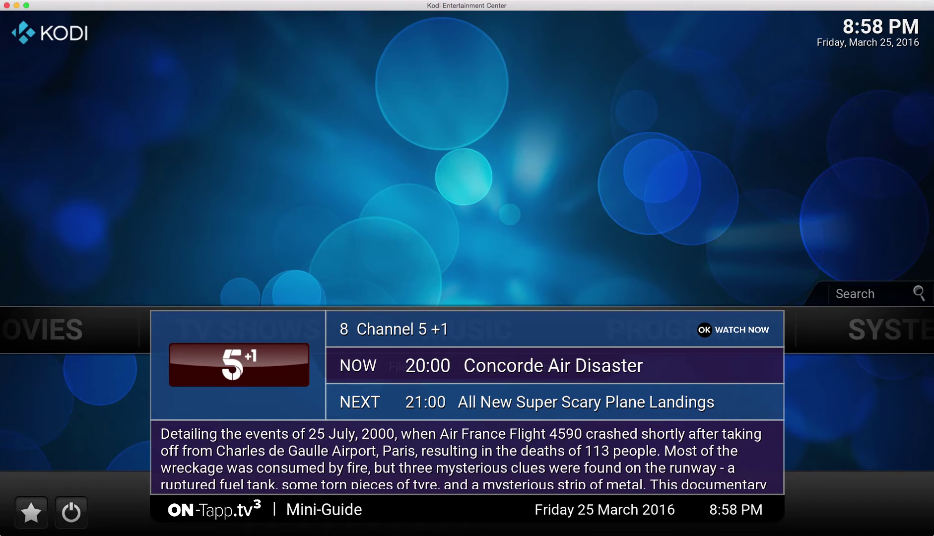
key(Down)
key(Down)
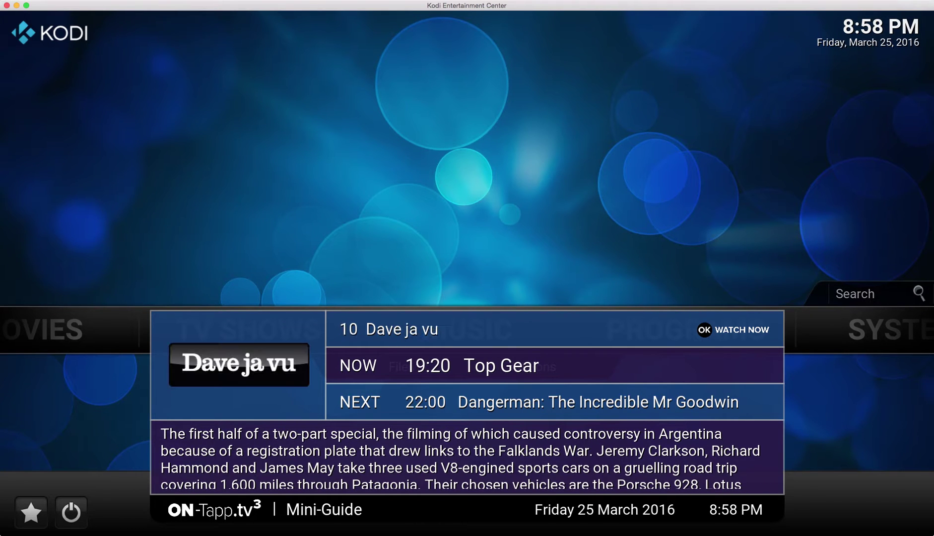
key(Down)
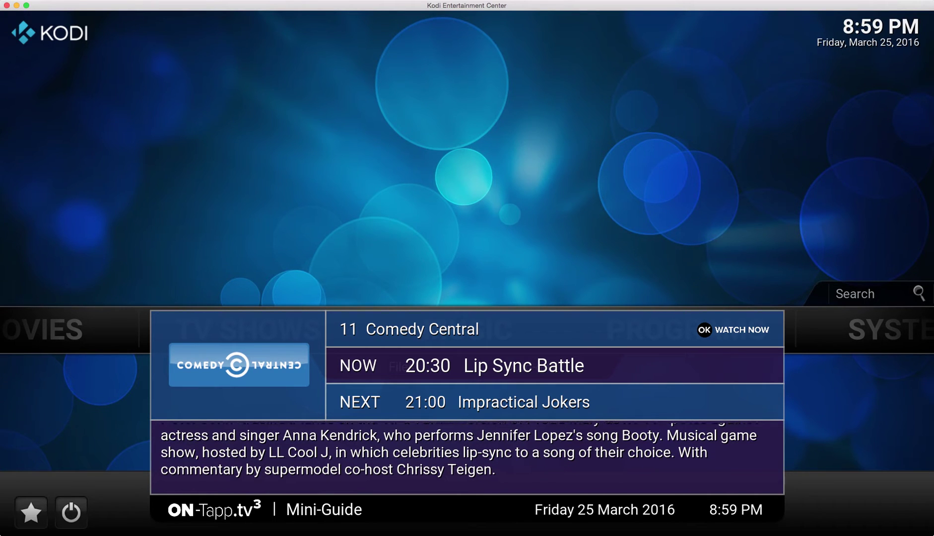
Jump ten channels at a time through Sony Channel, ITV2 and TruTV UK to 81 Food Network.
key(Down)
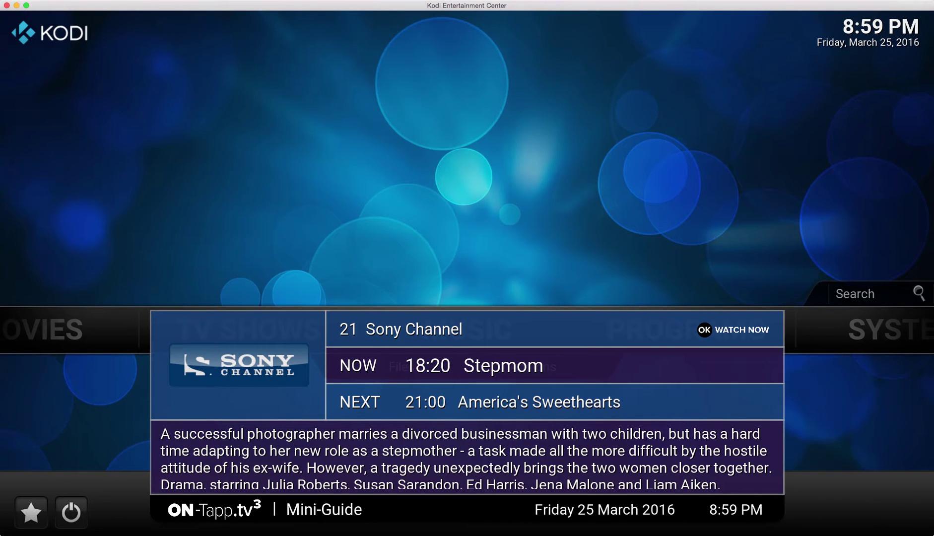
key(Down)
key(Down)
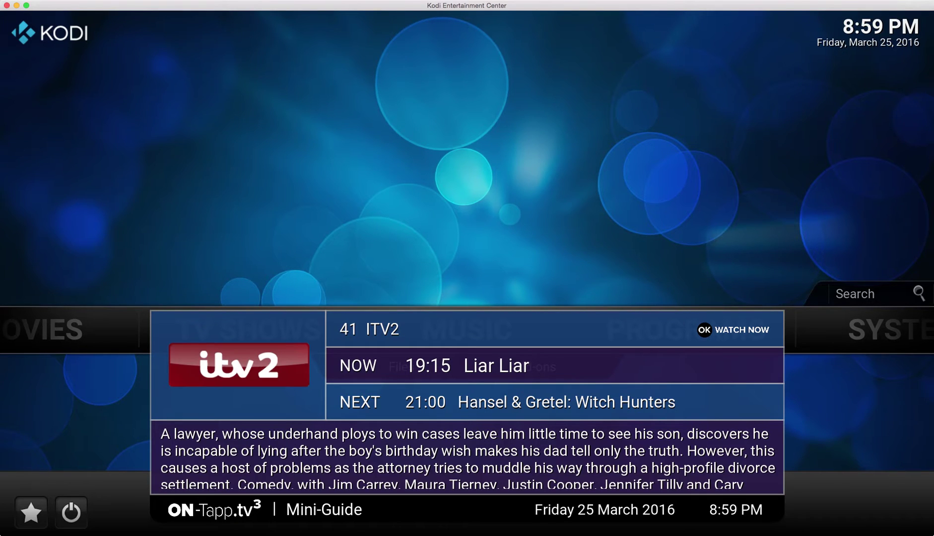
key(Down)
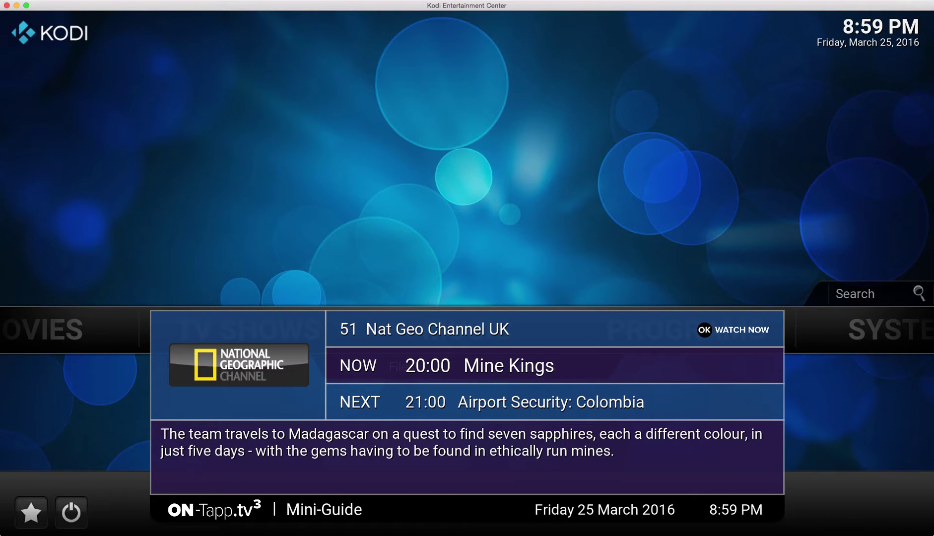
key(Down)
key(Down)
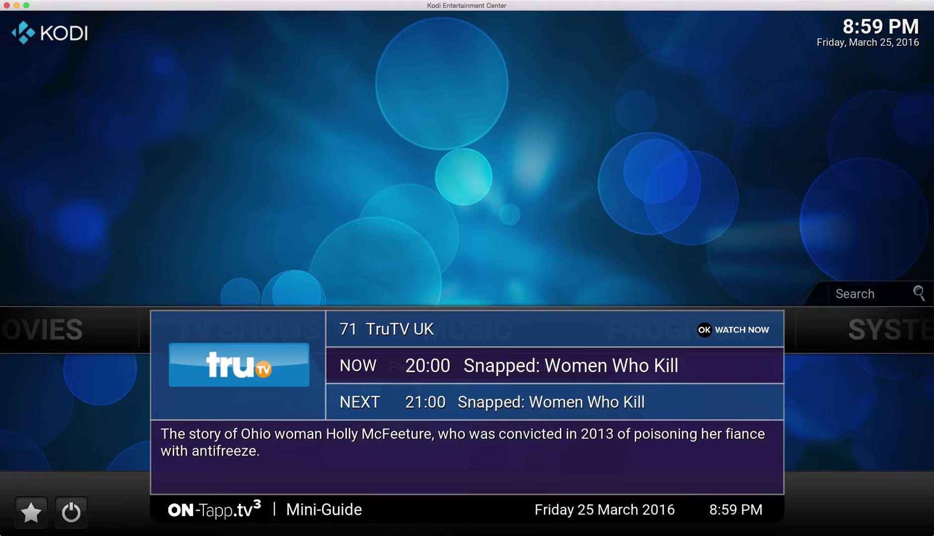
key(Down)
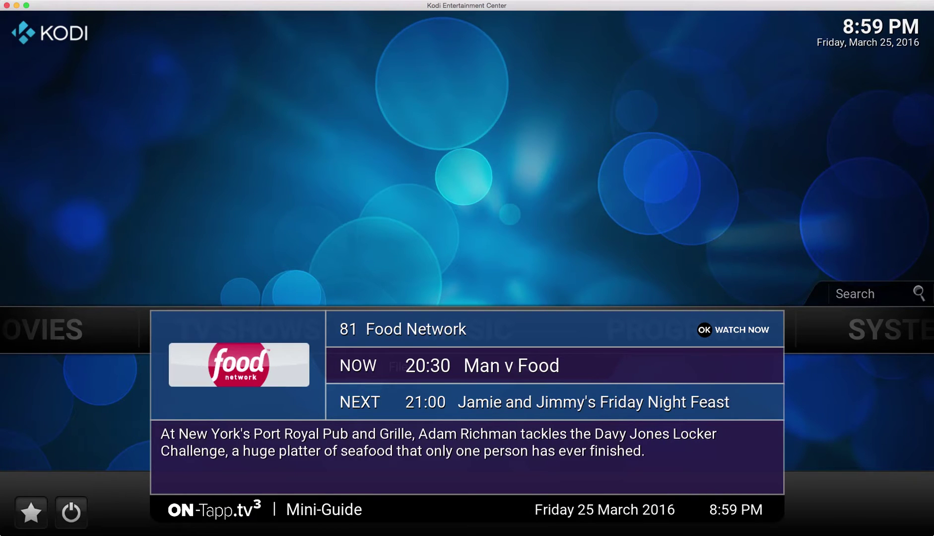
key(Down)
key(Down)
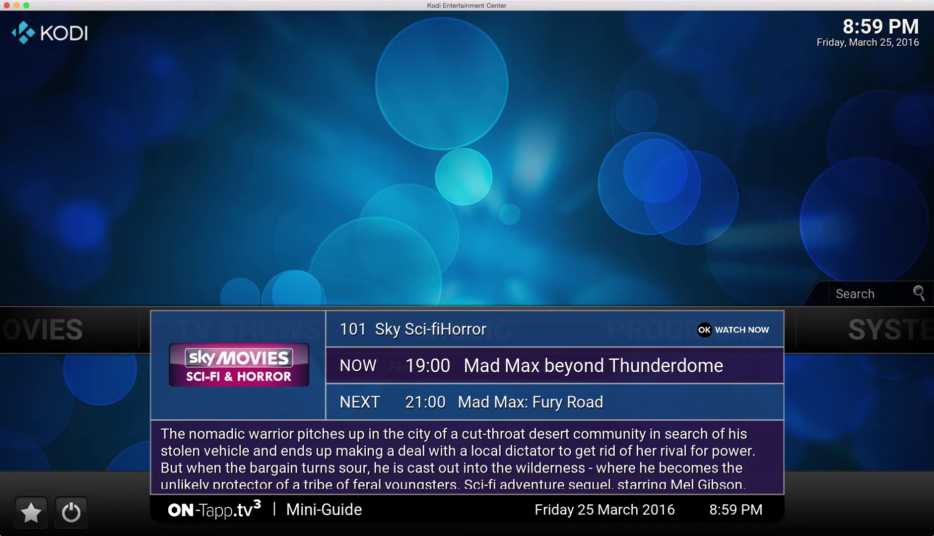
Move the Mini-Guide from 111 More Movies back through Sky Drama and Sky Family to 89 SYFY UK.
key(Down)
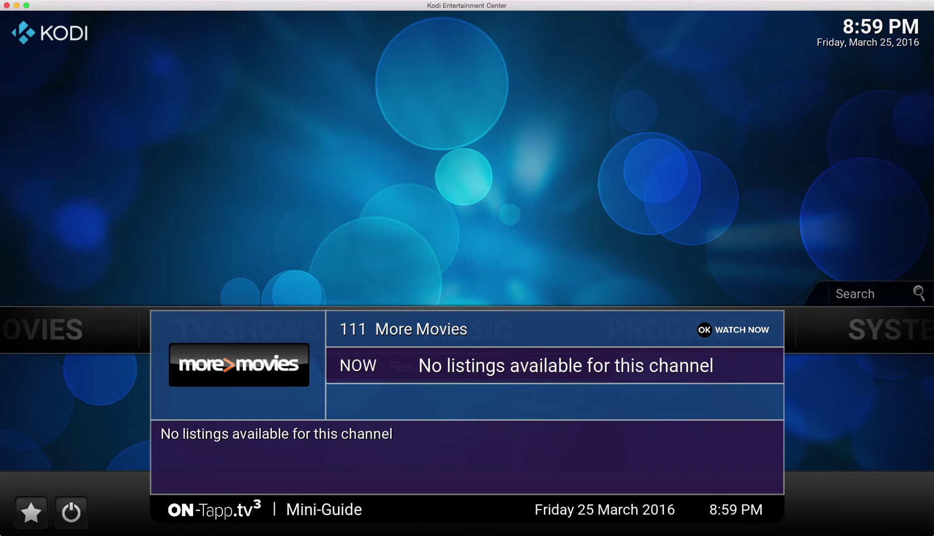
key(Up)
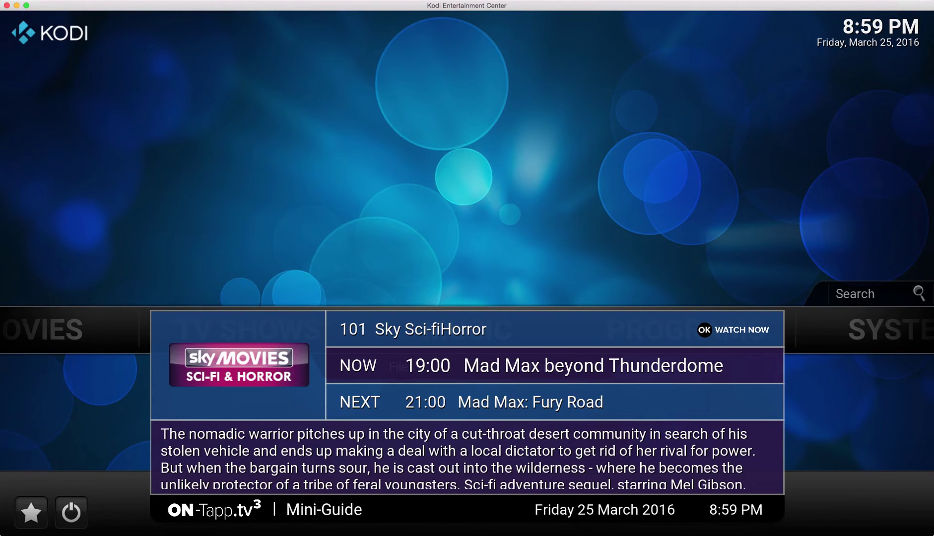
key(Up)
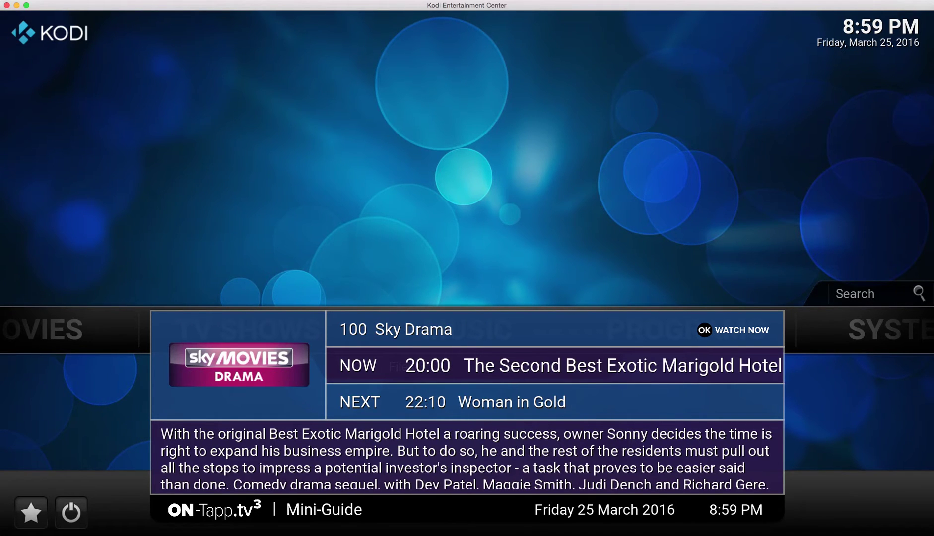
key(Up)
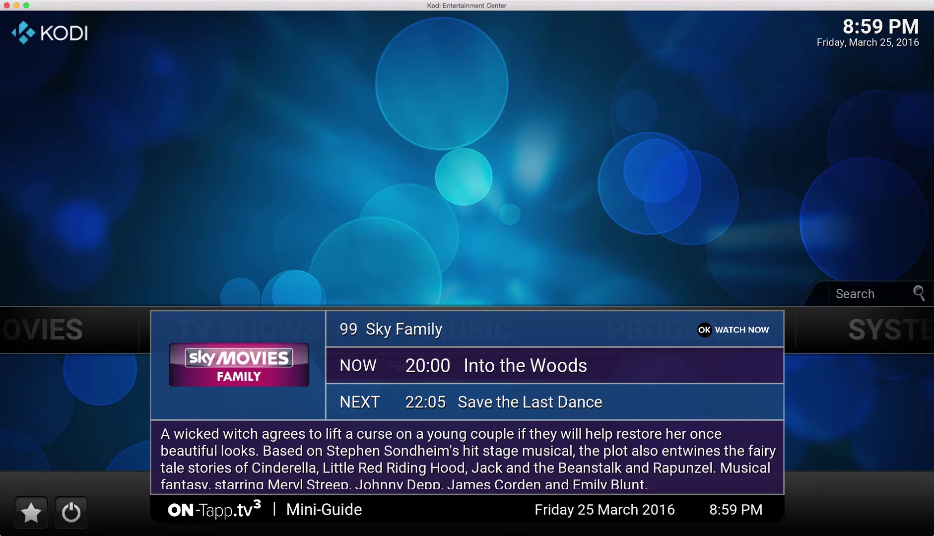
key(Down)
key(Up)
key(Up)
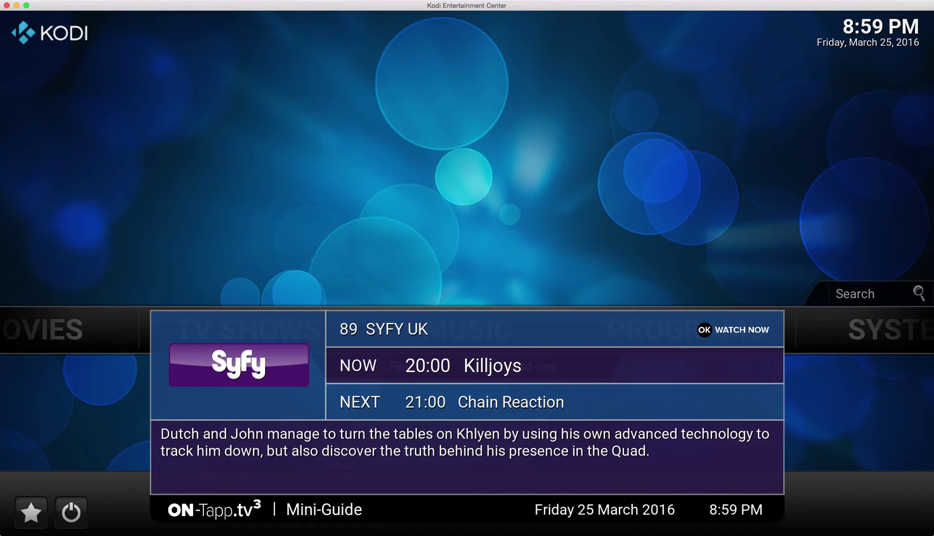
key(Up)
key(Up)
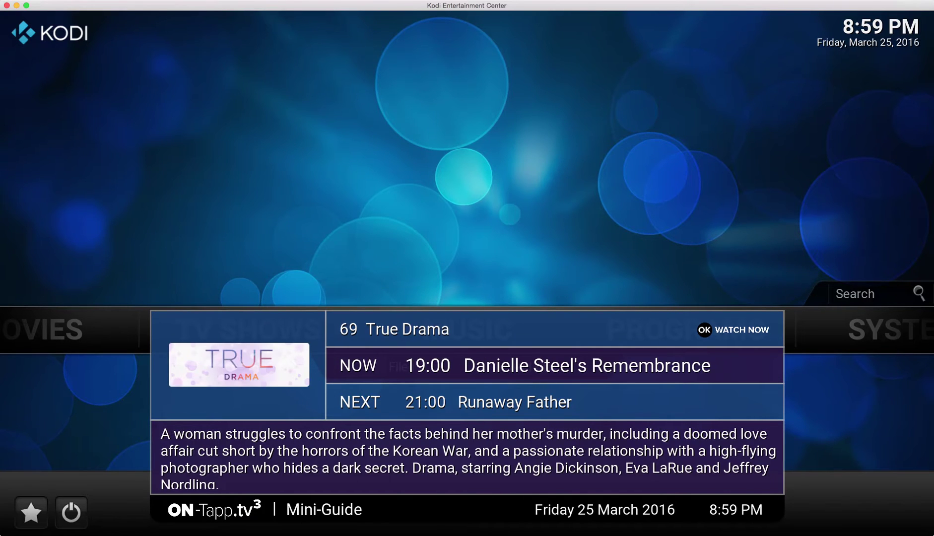